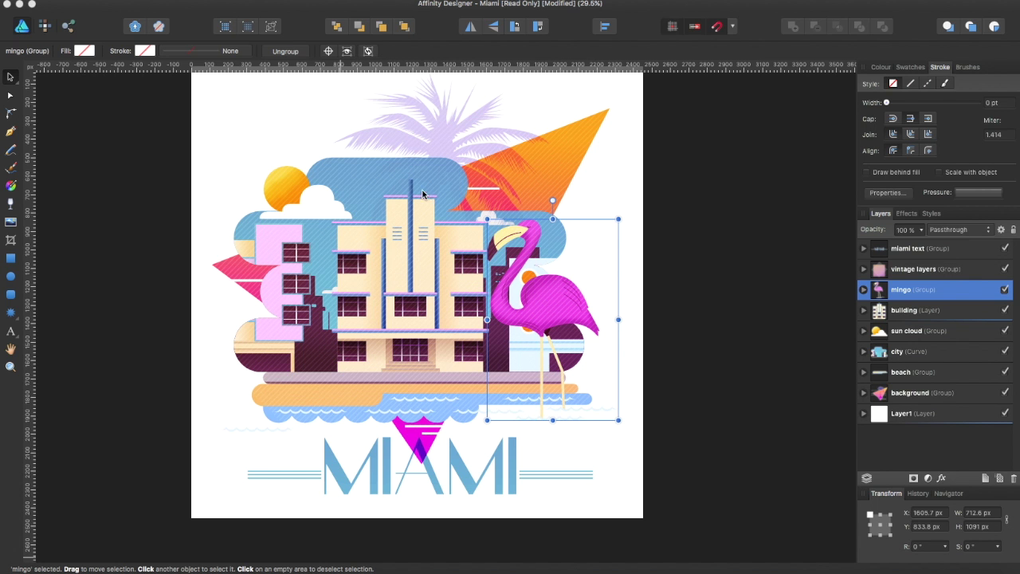
pyautogui.scroll(1, 423, 189)
pyautogui.hscroll(-3, 429, 189)
pyautogui.scroll(-1, 432, 193)
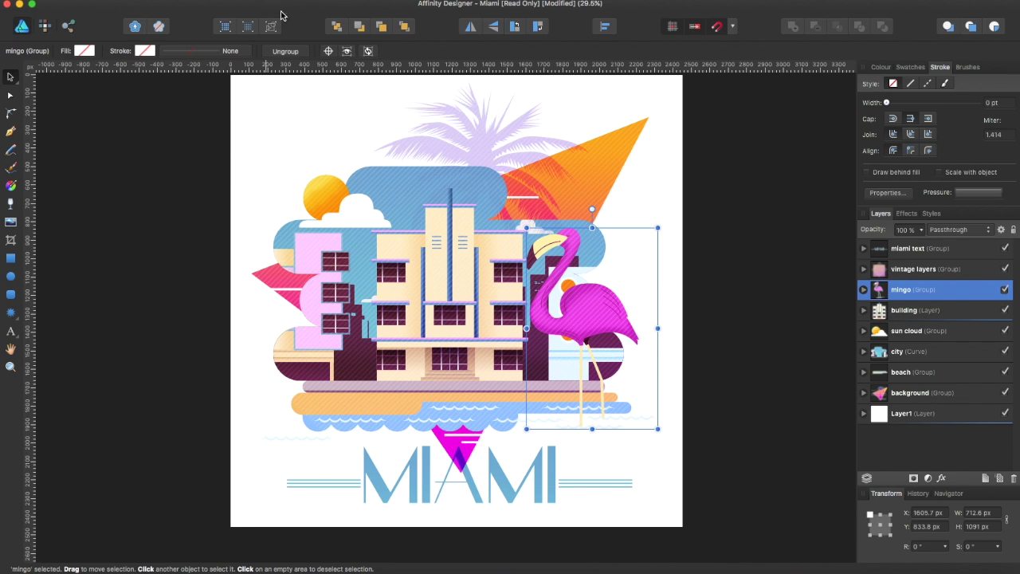
# Switch the interface to separated mode and shift the floating document window away from the desktop's edge.
pyautogui.click(305, 0)
pyautogui.click(308, 4)
pyautogui.moveTo(106, 71); pyautogui.dragTo(170, 79)
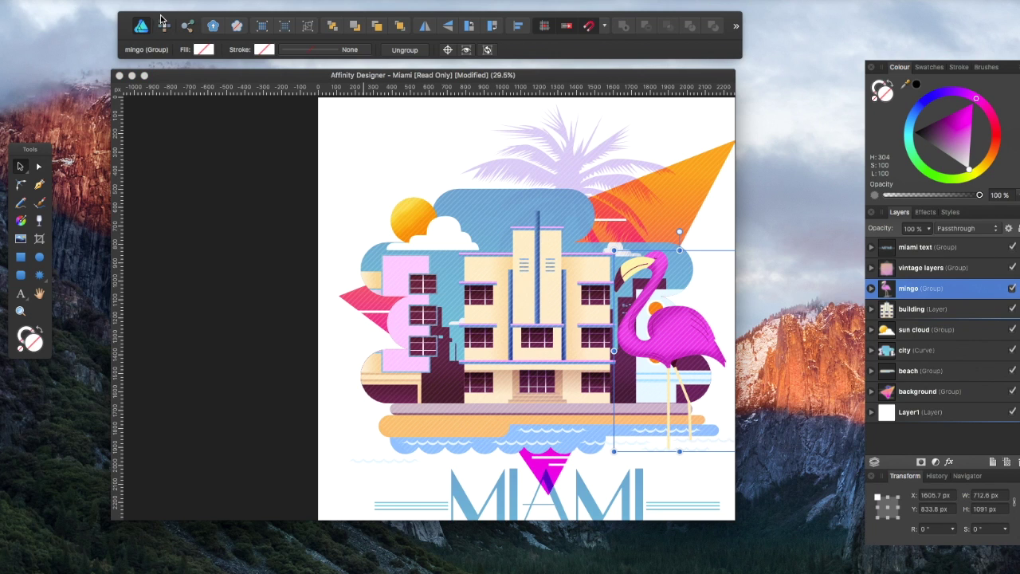
# Reposition the floating toolbar, Tools panel and studio panels around the document, and place Swatches ahead of Colour.
pyautogui.moveTo(160, 14); pyautogui.dragTo(118, 11)
pyautogui.moveTo(30, 151); pyautogui.dragTo(66, 128)
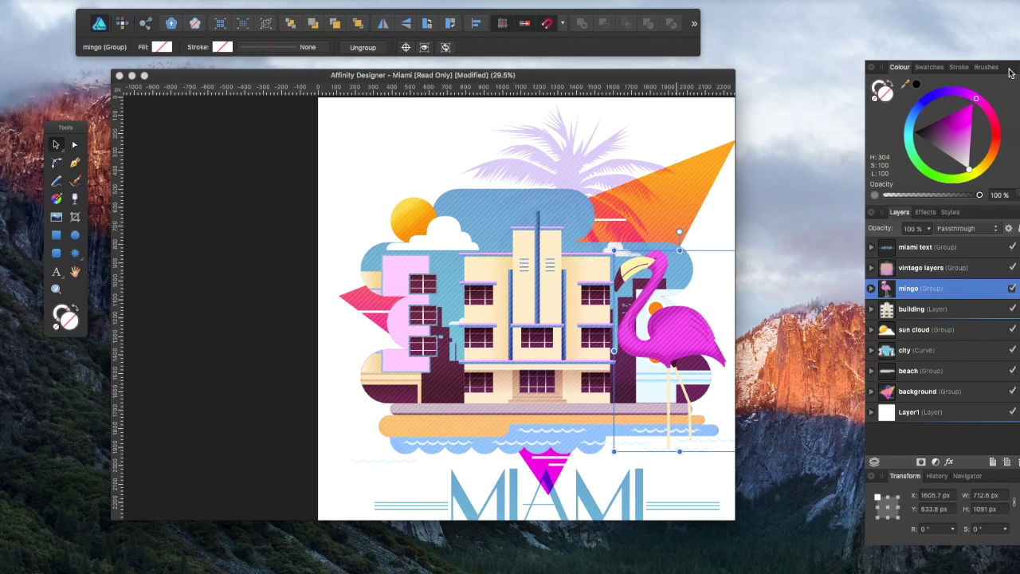
pyautogui.moveTo(1010, 73); pyautogui.dragTo(970, 59)
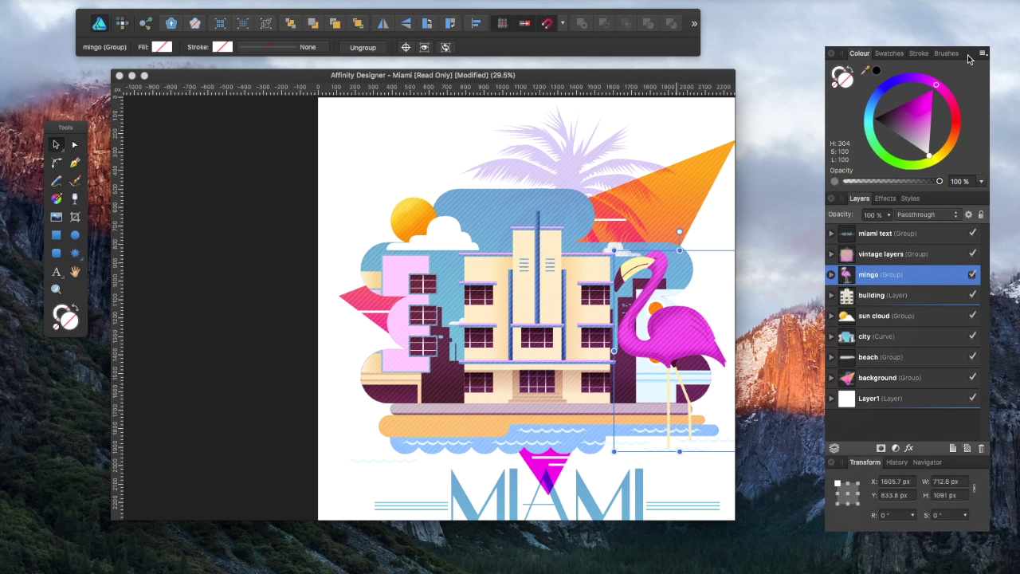
pyautogui.moveTo(894, 55); pyautogui.dragTo(866, 50)
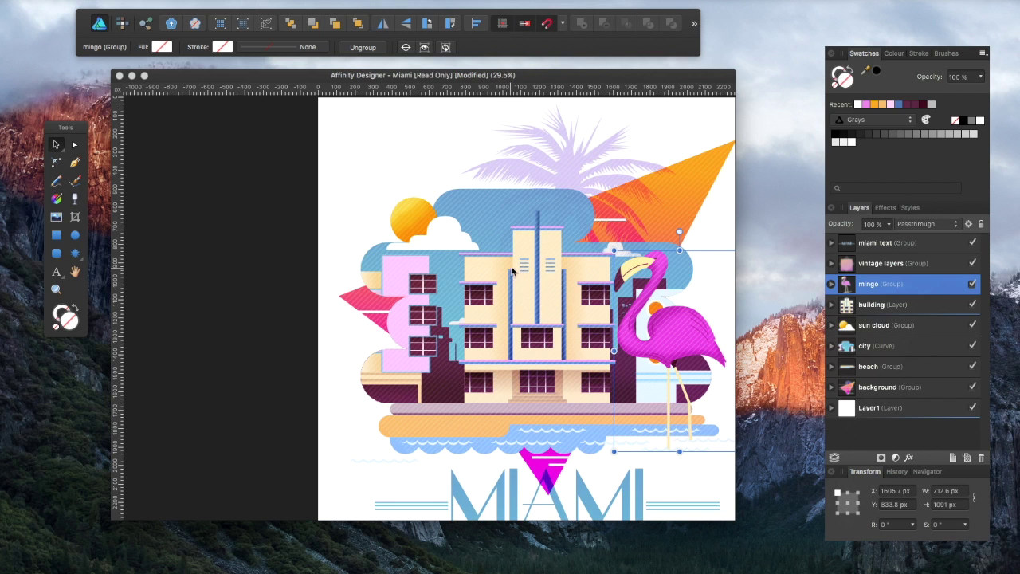
# Examine the Miami artwork in its floating window, up close at 100% and as a whole.
pyautogui.hscroll(2, 497, 263)
pyautogui.hscroll(3, 497, 260)
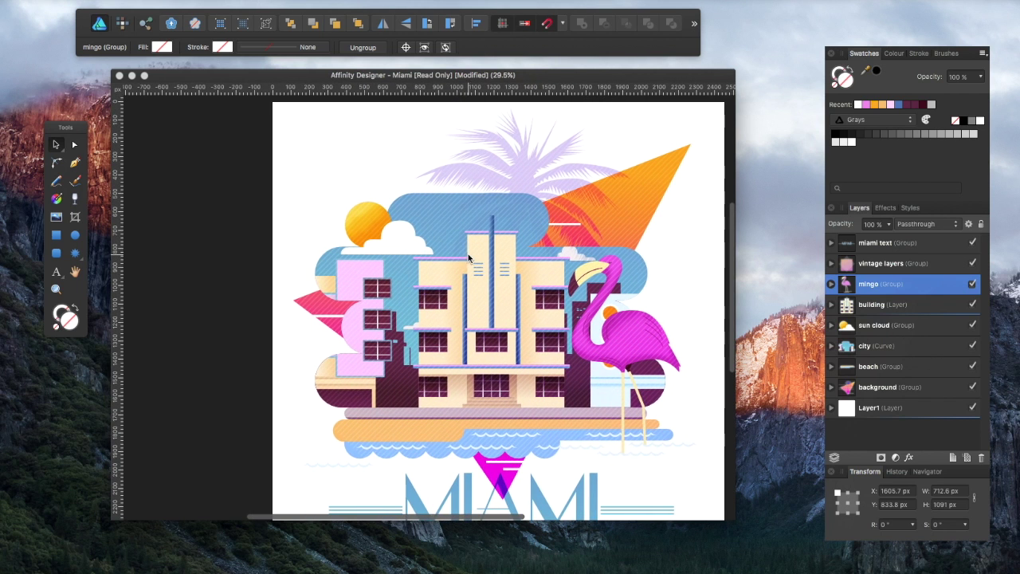
pyautogui.scroll(-3, 494, 287)
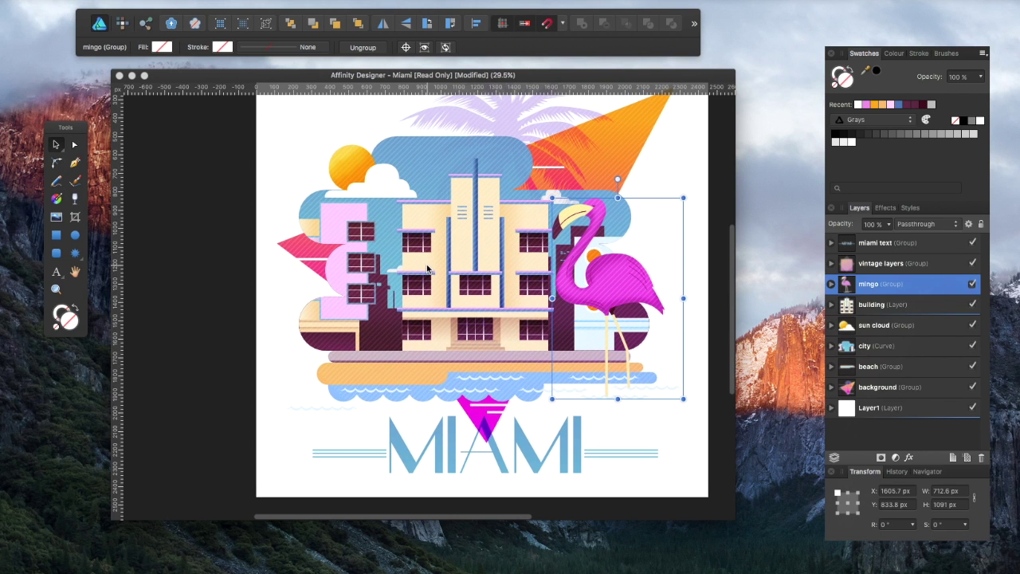
pyautogui.scroll(5, 426, 264)
pyautogui.scroll(2, 427, 264)
pyautogui.click(408, 260)
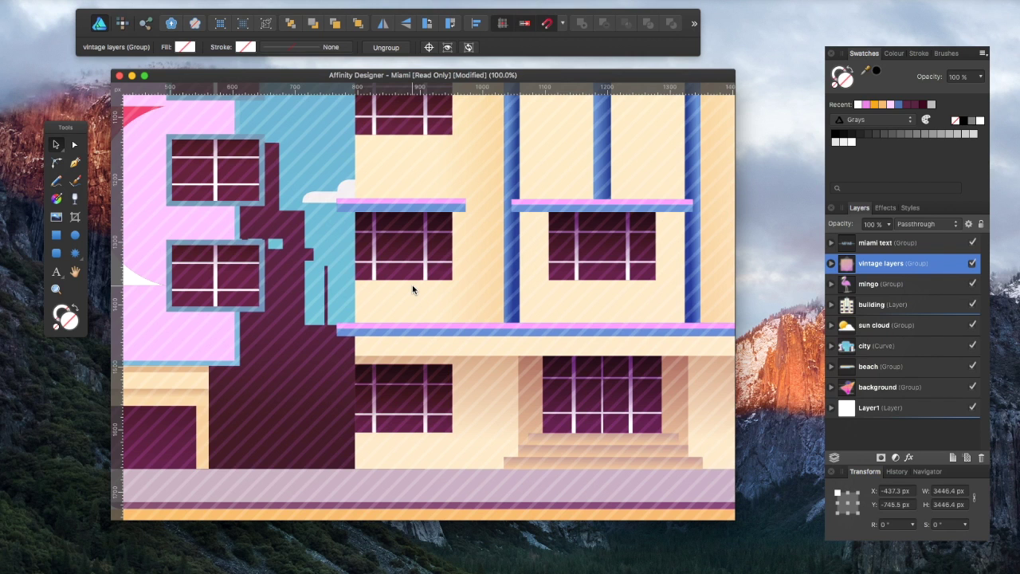
pyautogui.press('super+0')
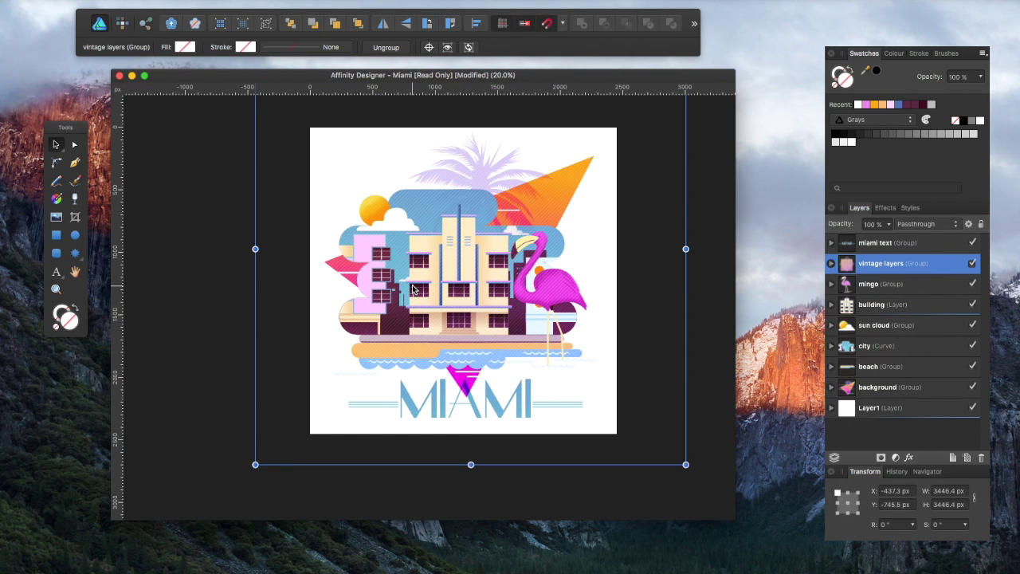
pyautogui.hscroll(2, 437, 275)
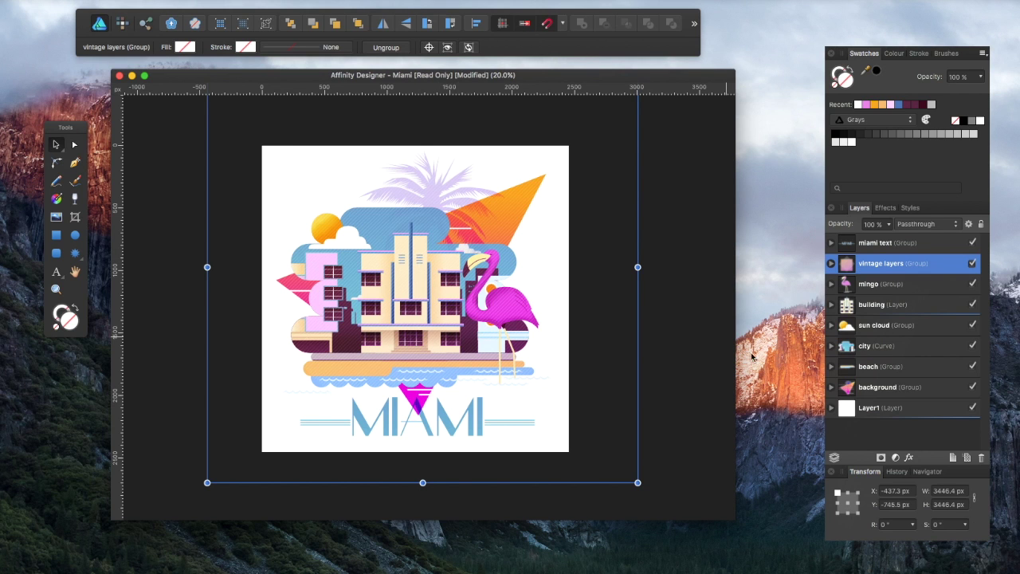
# Shrink the document window, fit the whole artwork inside it, and place it beside the studio panels.
pyautogui.moveTo(734, 519); pyautogui.dragTo(514, 423)
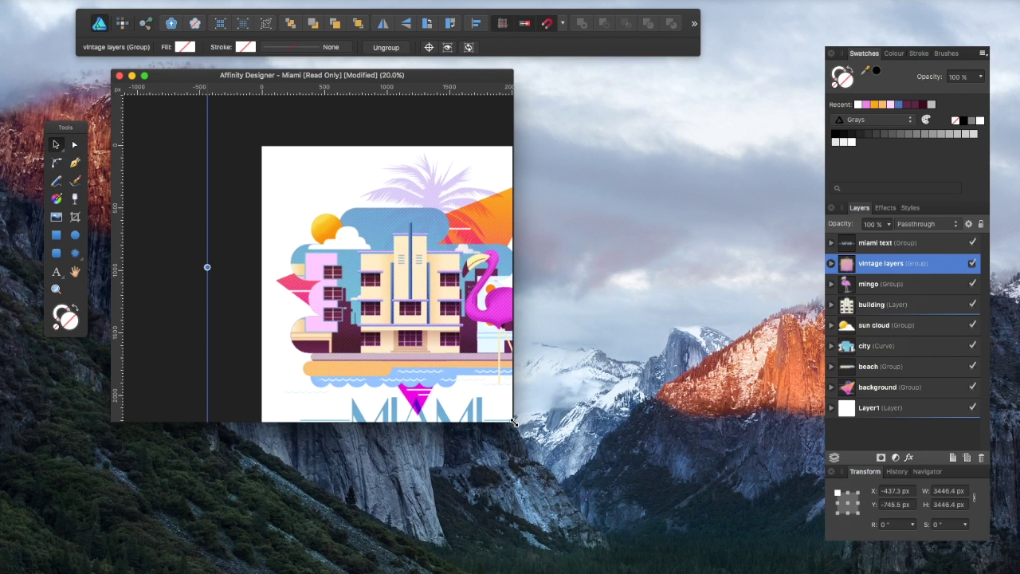
pyautogui.press('super+0')
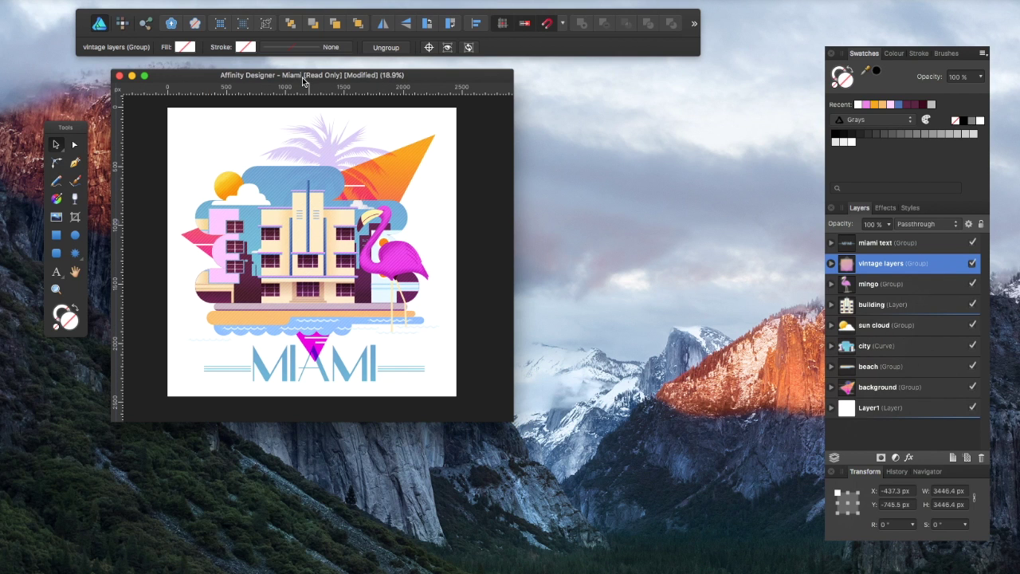
pyautogui.moveTo(302, 77); pyautogui.dragTo(616, 79)
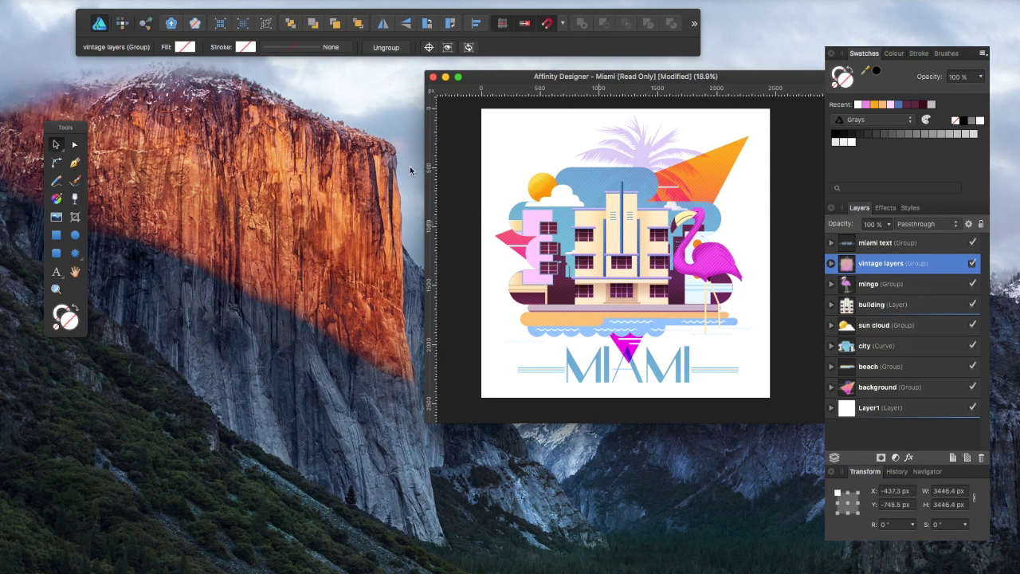
# Open a second view of the document, shrink its window and zoom it to 50% on the flamingo.
pyautogui.click(276, 0)
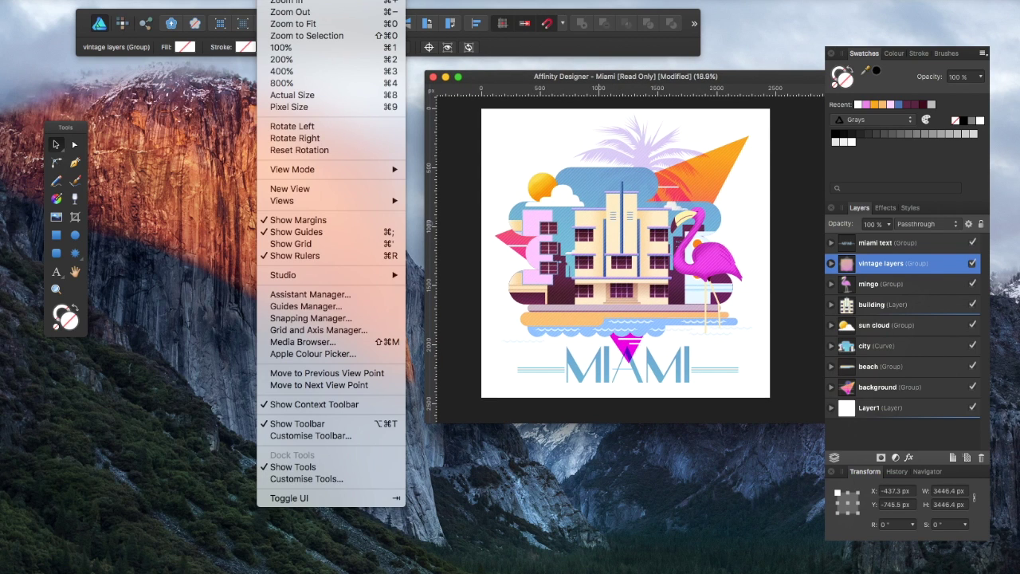
pyautogui.click(314, 189)
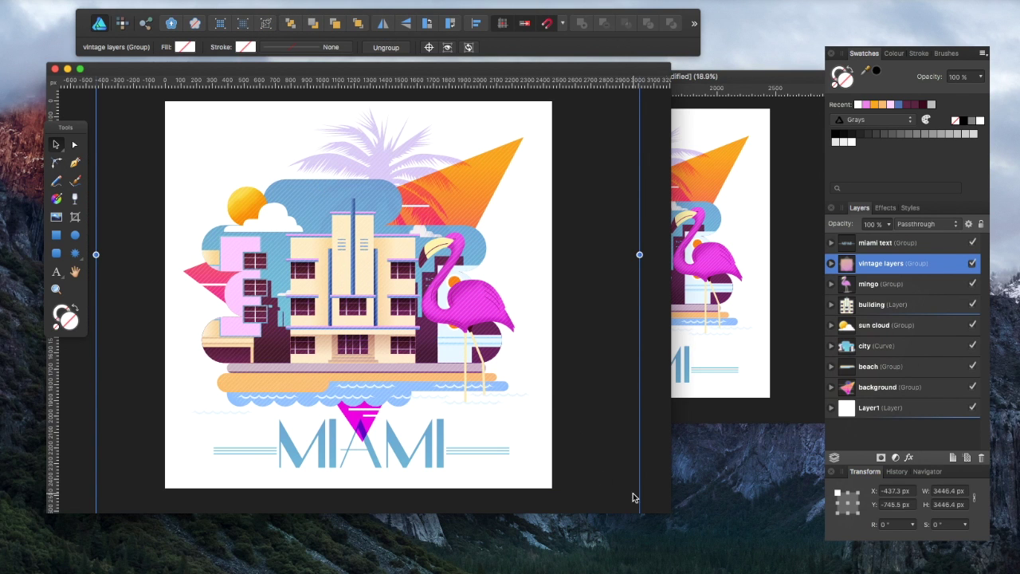
pyautogui.moveTo(669, 511); pyautogui.dragTo(410, 349)
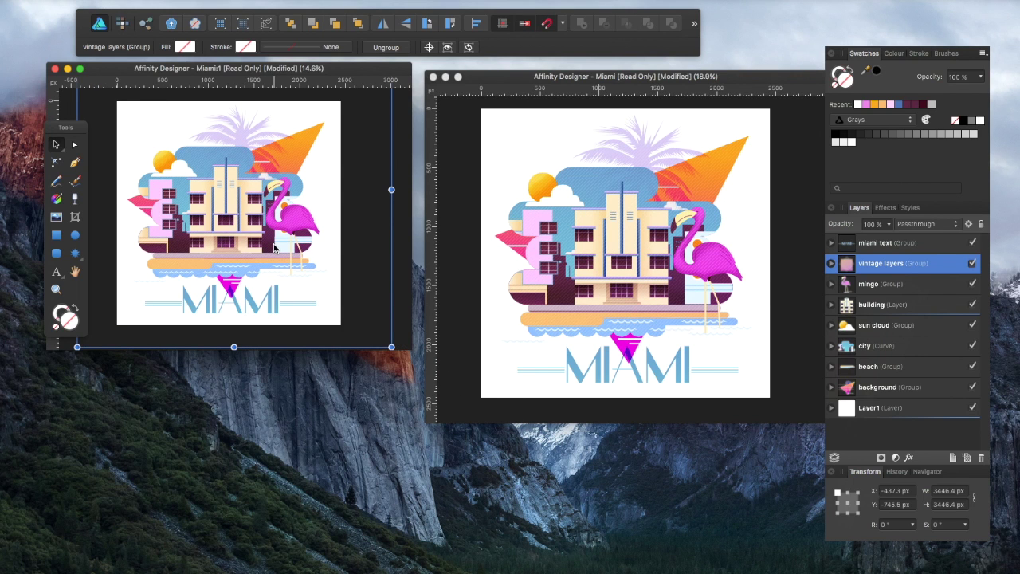
pyautogui.scroll(10, 273, 248)
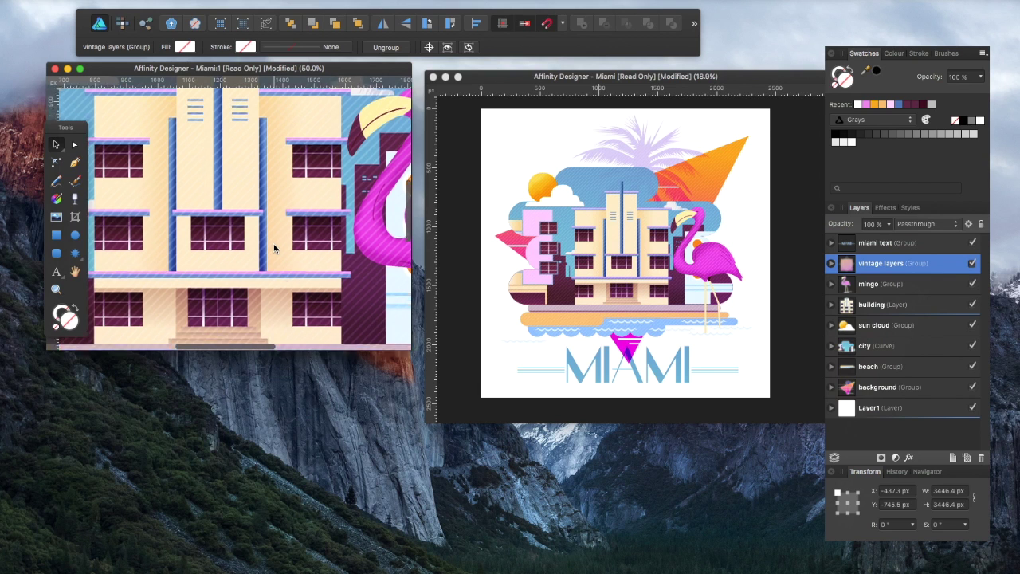
pyautogui.hscroll(10, 273, 247)
pyautogui.scroll(-5, 273, 248)
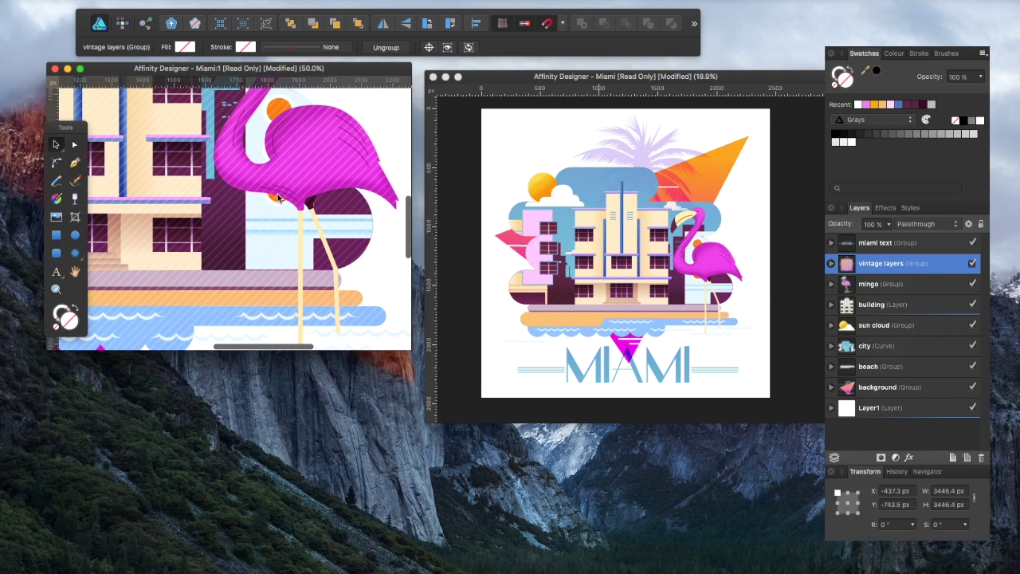
# Move the mingo group within the 50% view to about X 1589.7 px, Y 825.8 px.
pyautogui.click(882, 286)
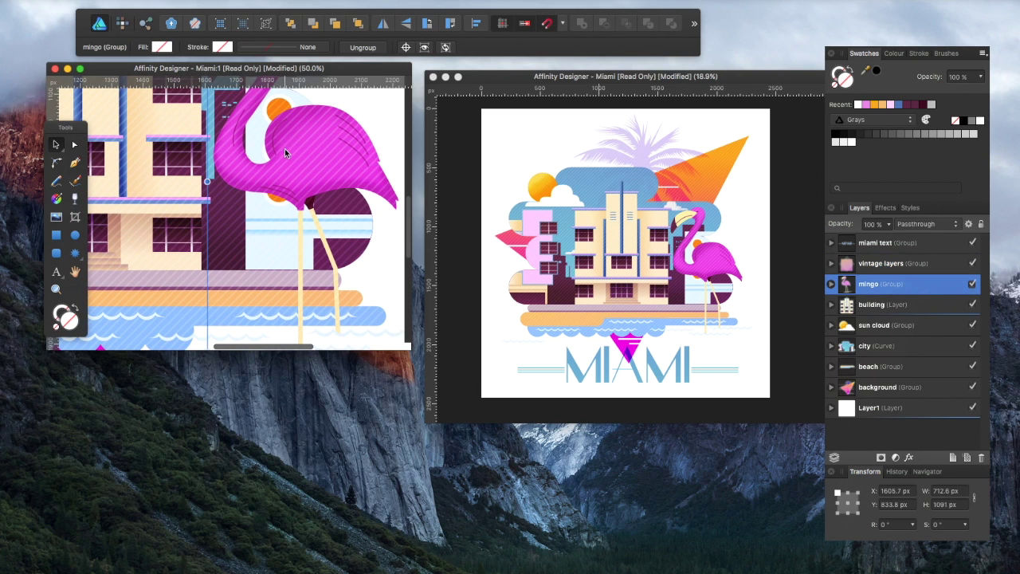
pyautogui.moveTo(285, 149)
pyautogui.mouseDown()
pyautogui.moveTo(289, 160)
pyautogui.moveTo(294, 150)
pyautogui.mouseUp()
pyautogui.scroll(5, 292, 166)
pyautogui.hscroll(2, 292, 166)
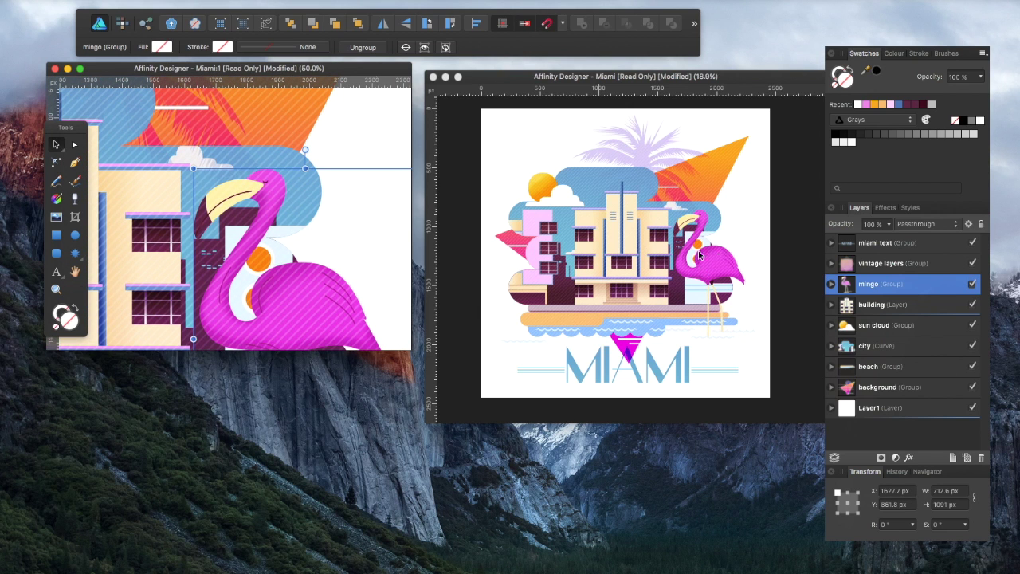
pyautogui.moveTo(247, 314)
pyautogui.mouseDown()
pyautogui.moveTo(276, 291)
pyautogui.moveTo(262, 306)
pyautogui.mouseUp()
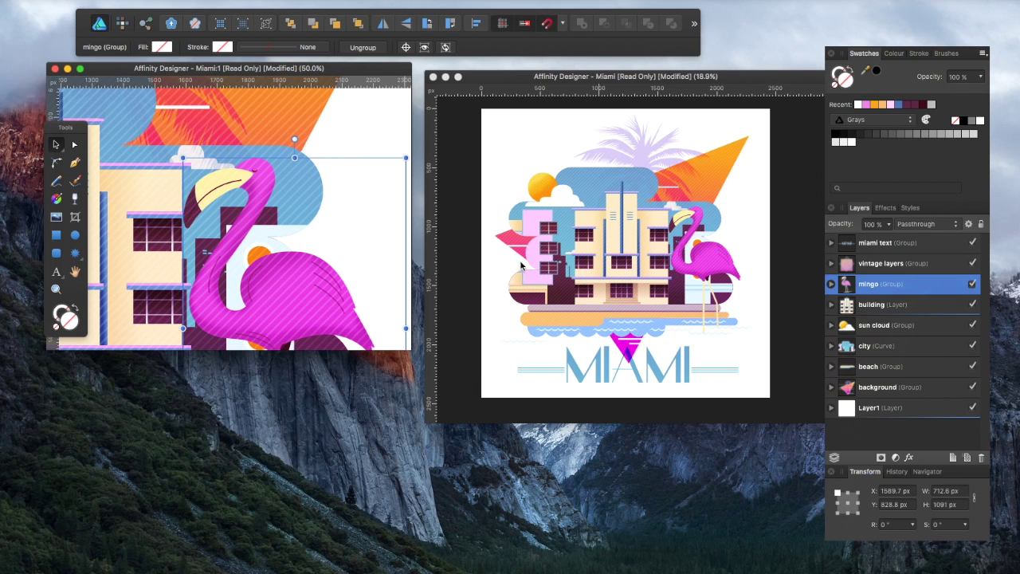
pyautogui.scroll(-2, 210, 253)
pyautogui.moveTo(222, 230)
pyautogui.mouseDown()
pyautogui.moveTo(212, 226)
pyautogui.moveTo(222, 233)
pyautogui.mouseUp()
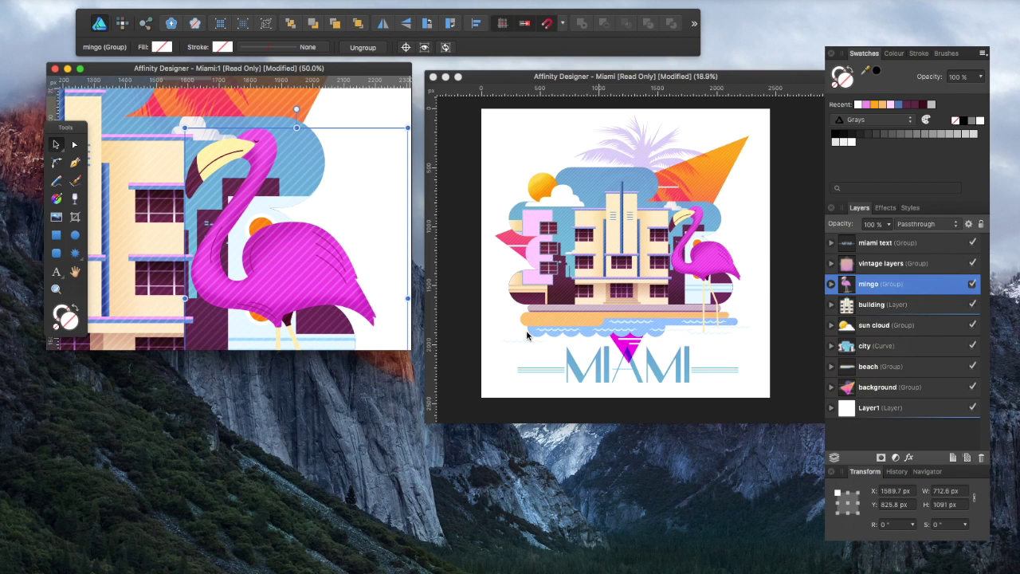
# Open a third view of the document, shrink its window and place it below the 50% view.
pyautogui.click(273, 1)
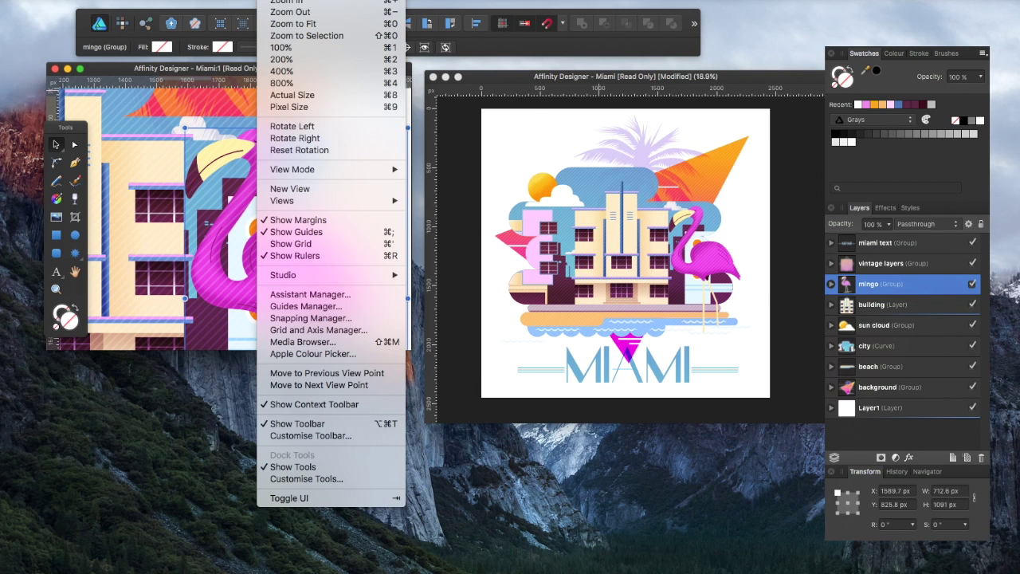
pyautogui.click(344, 187)
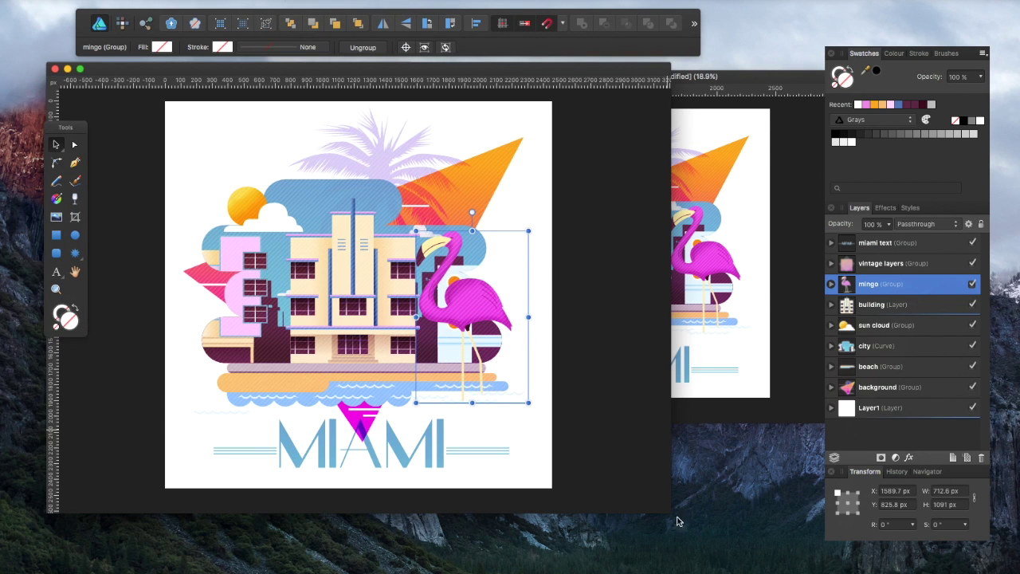
pyautogui.moveTo(667, 515); pyautogui.dragTo(325, 283)
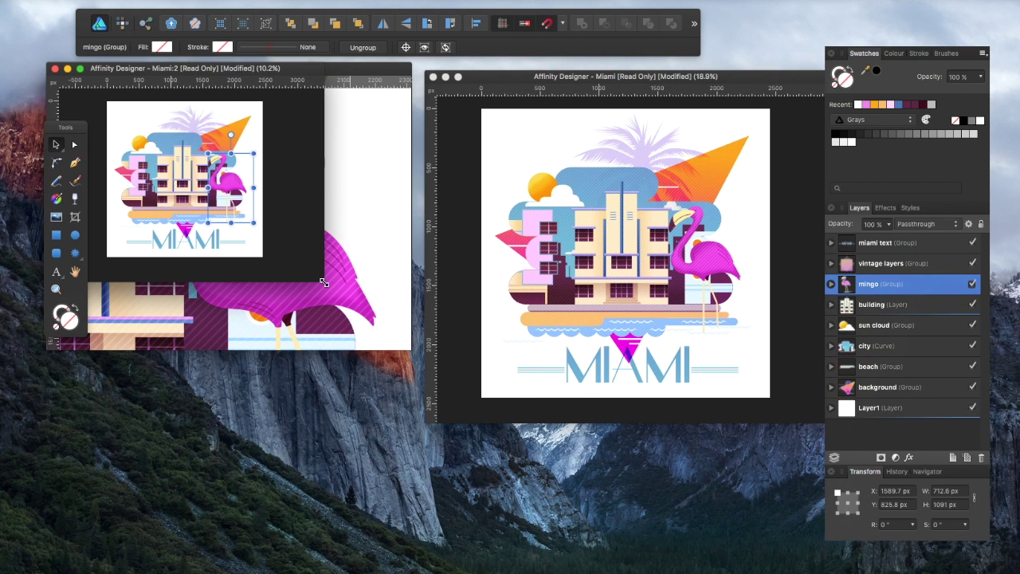
pyautogui.moveTo(242, 70); pyautogui.dragTo(336, 343)
# Zoom the third view to 150% and frame the curve of the flamingo's neck.
pyautogui.press('super+1')
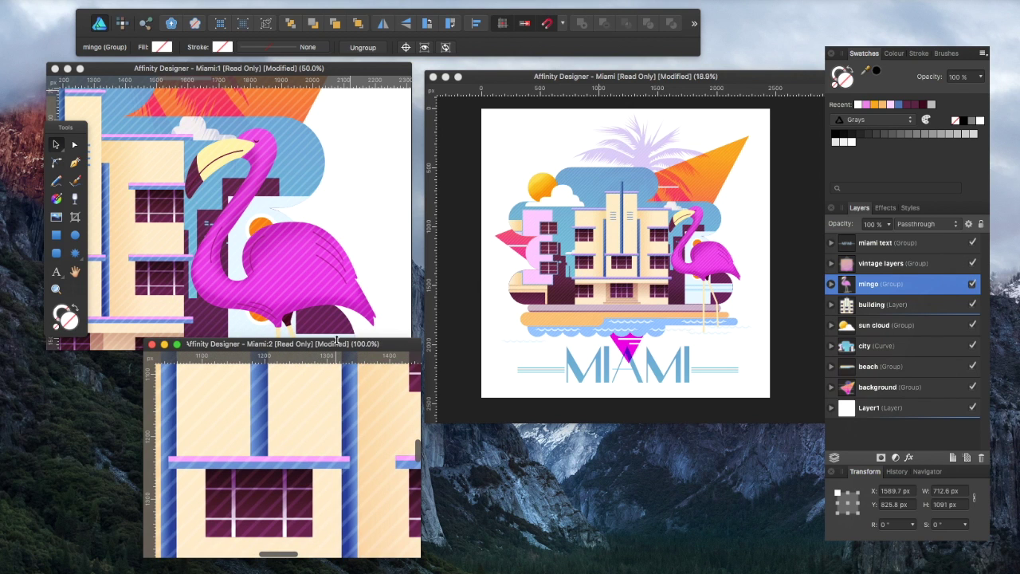
pyautogui.press('super+plus')
pyautogui.scroll(-3, 342, 430)
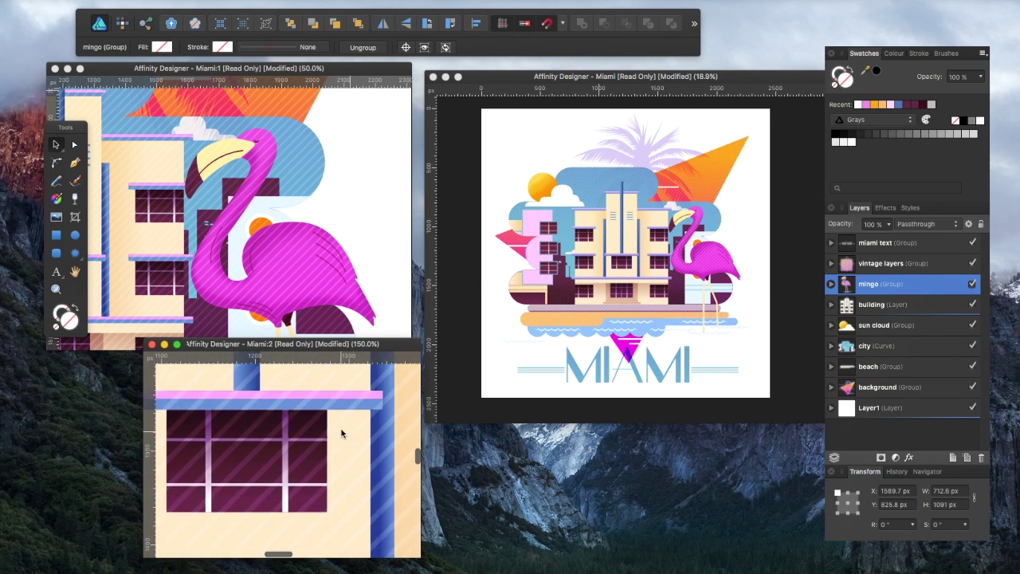
pyautogui.hscroll(10, 341, 429)
pyautogui.hscroll(3, 340, 425)
pyautogui.scroll(1, 340, 425)
# Select the vintage layers group and move it to about X -410.2 px, Y -736.5 px.
pyautogui.click(356, 431)
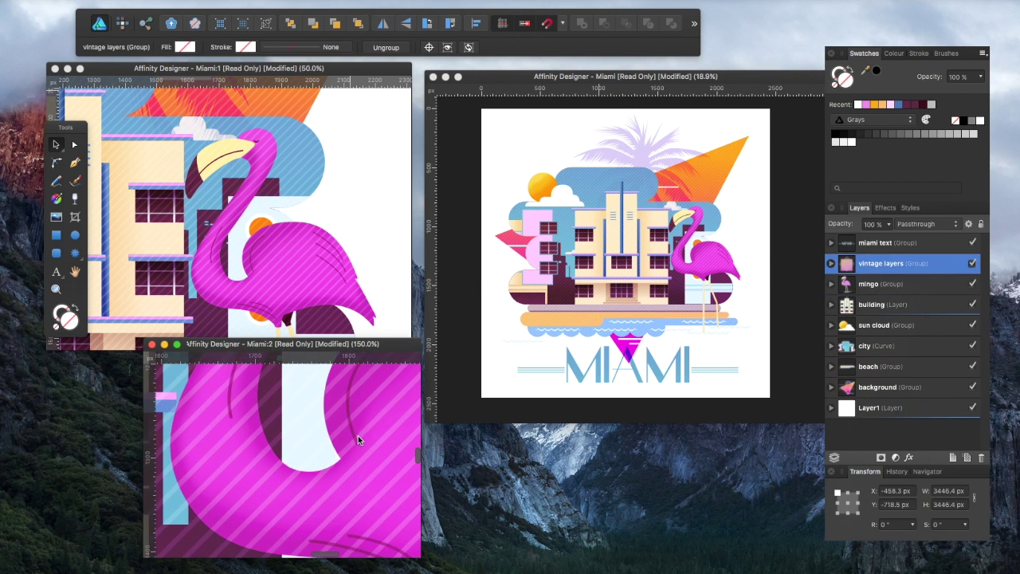
pyautogui.moveTo(314, 339); pyautogui.dragTo(278, 345)
pyautogui.click(271, 284)
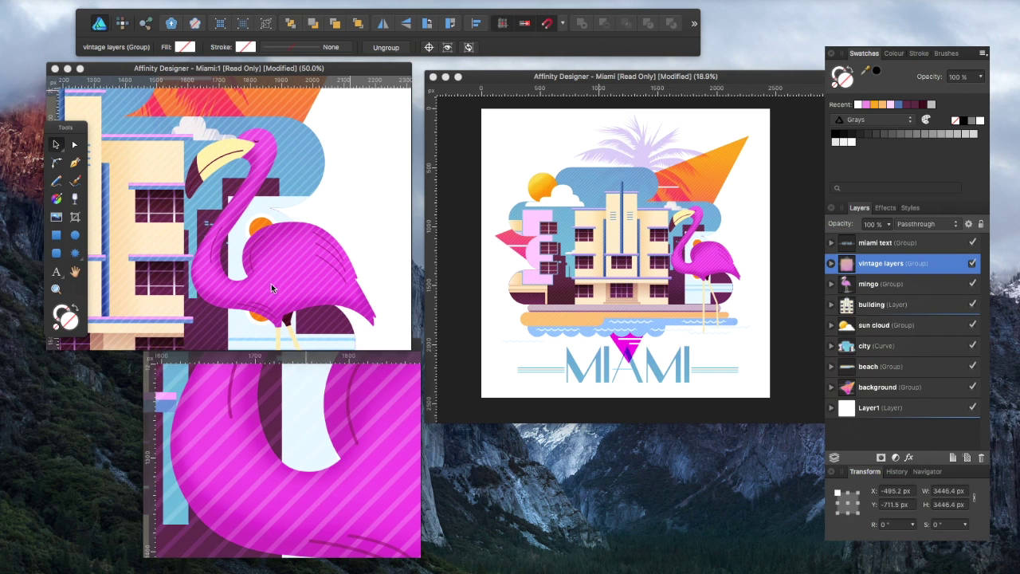
pyautogui.moveTo(285, 284); pyautogui.dragTo(320, 301)
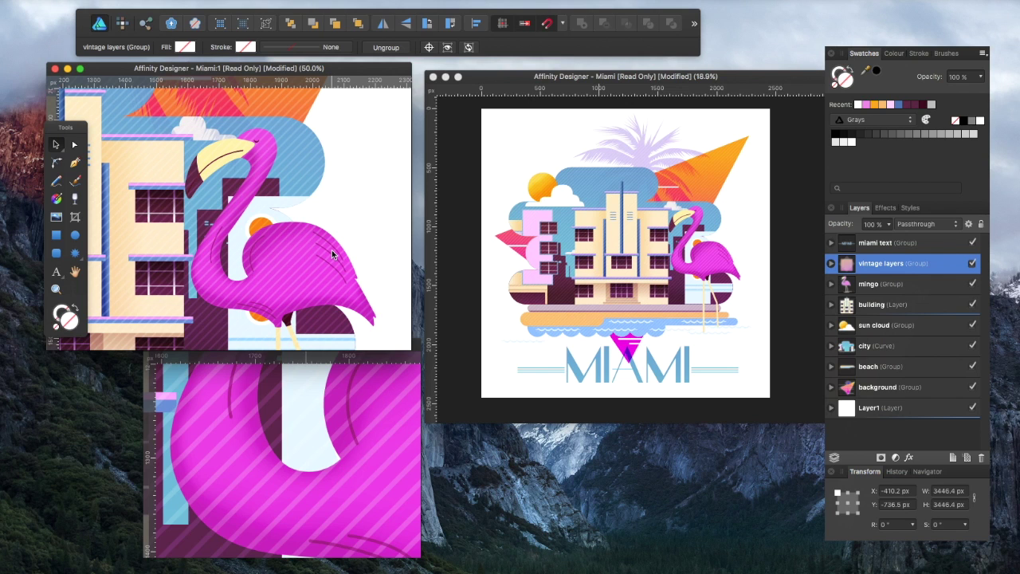
# Close the 150% view and move the 50% view's window slightly lower on the desktop.
pyautogui.click(290, 437)
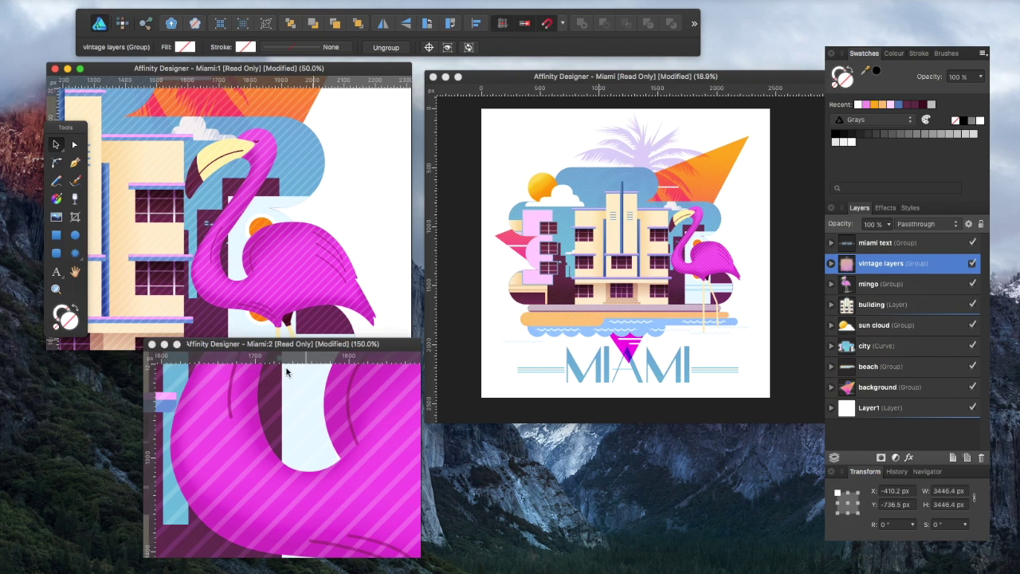
pyautogui.click(152, 346)
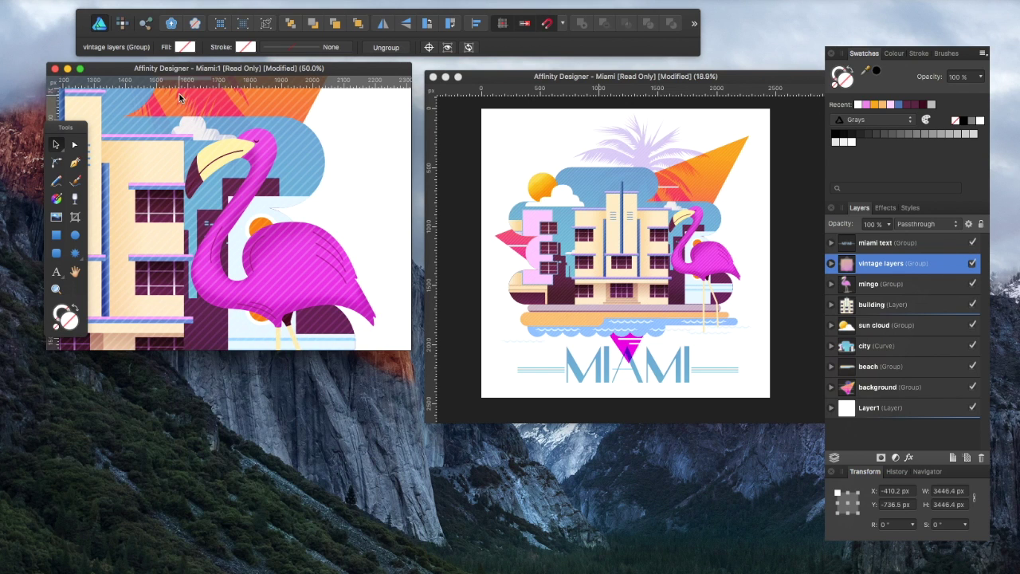
pyautogui.moveTo(193, 72); pyautogui.dragTo(188, 116)
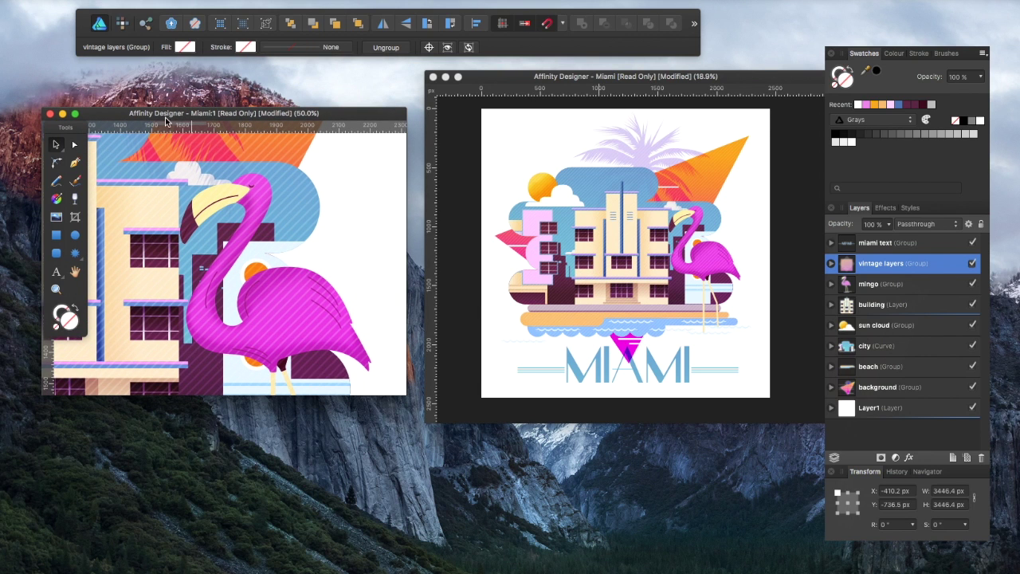
# Return the interface from separated mode to the single-window layout and fit the whole artwork in view.
pyautogui.click(305, 0)
pyautogui.click(310, 3)
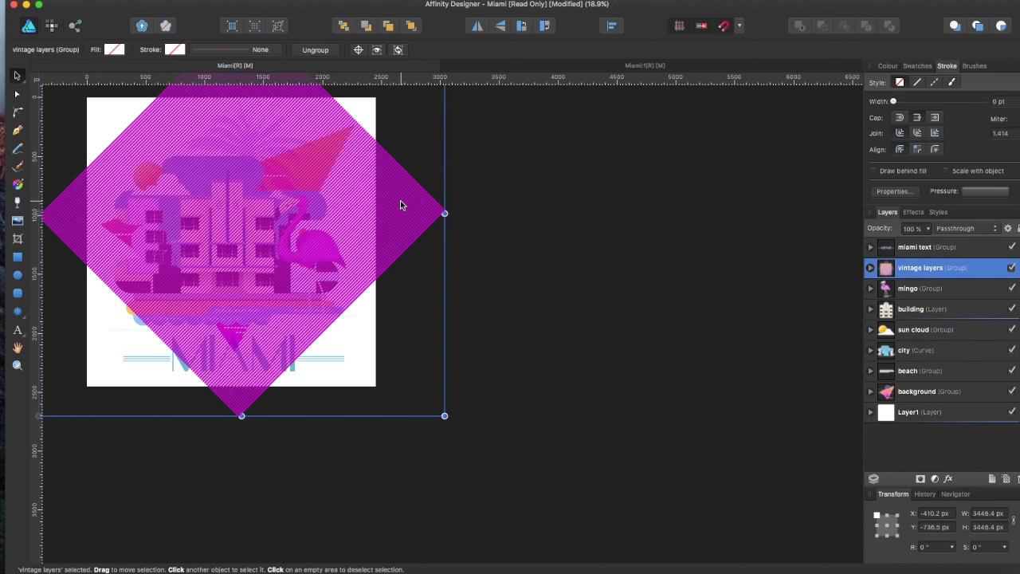
pyautogui.press('super+0')
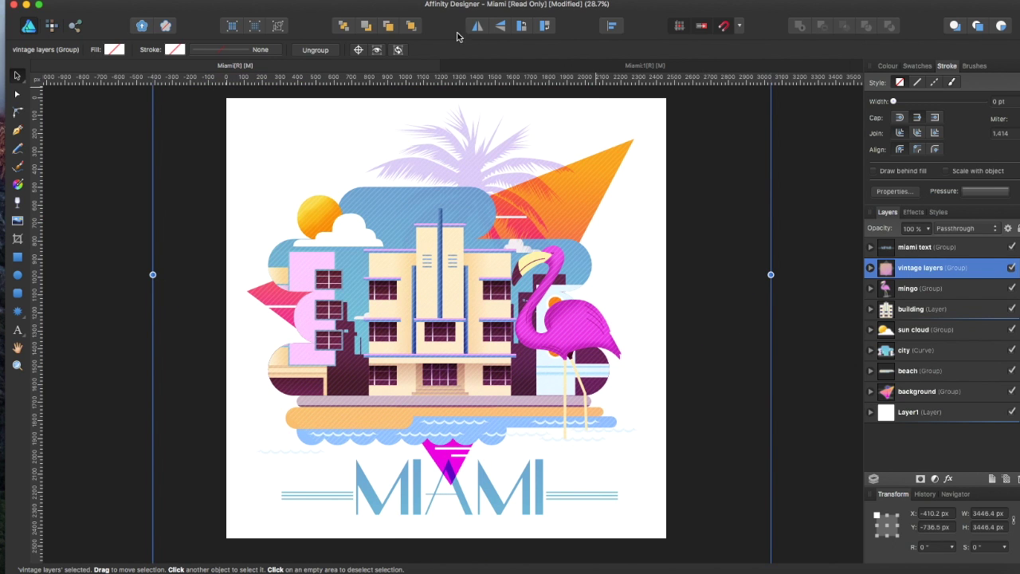